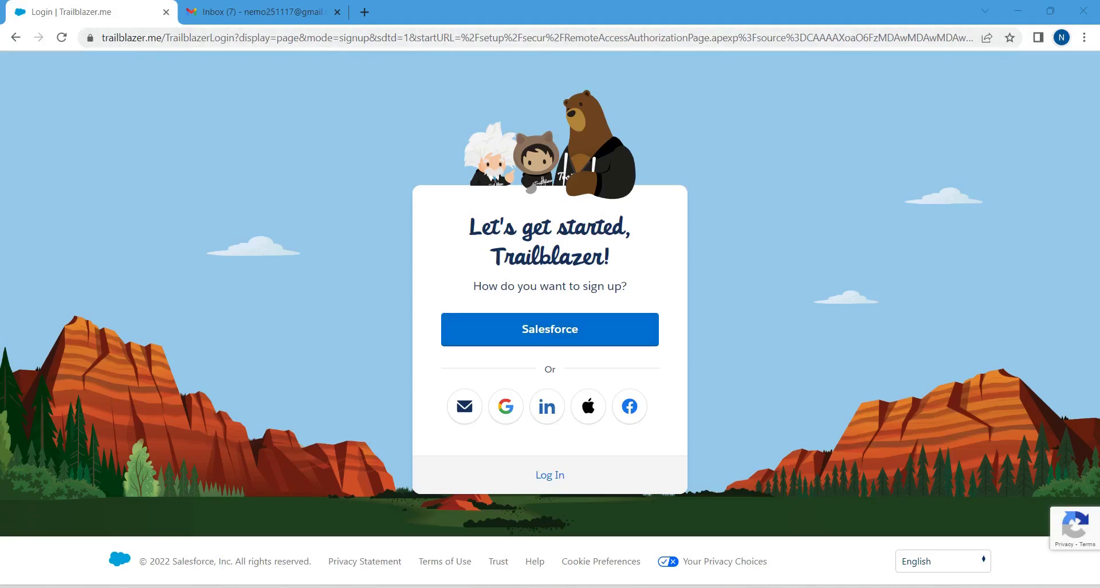
Switch to the other Chrome window showing the Trailblazer.me sign-up page.
key(alt+Tab)
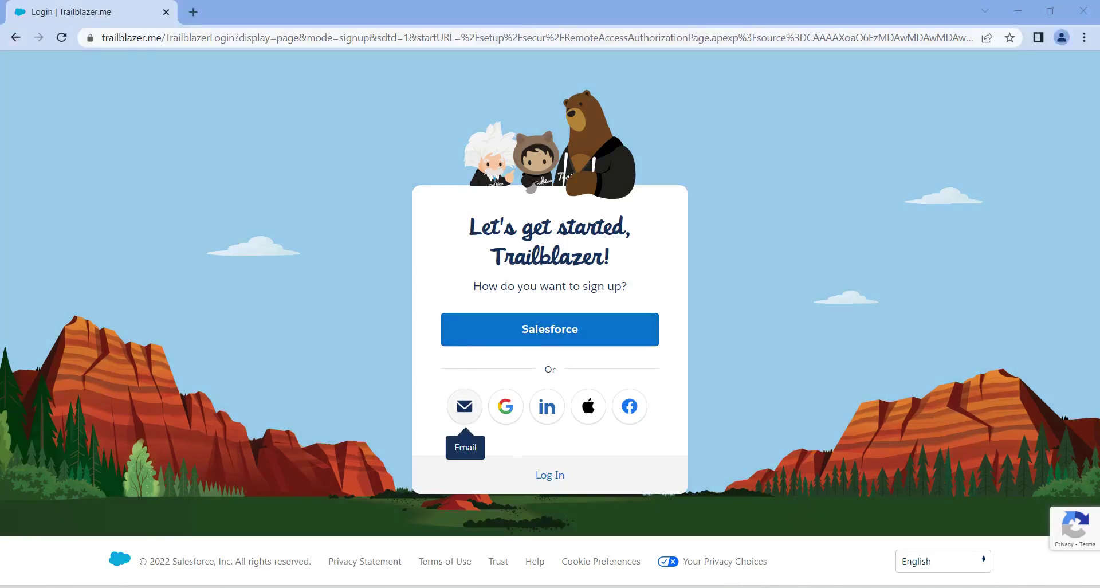
Choose email sign-up, then paste and submit the emailed single-use verification code.
click(464, 406)
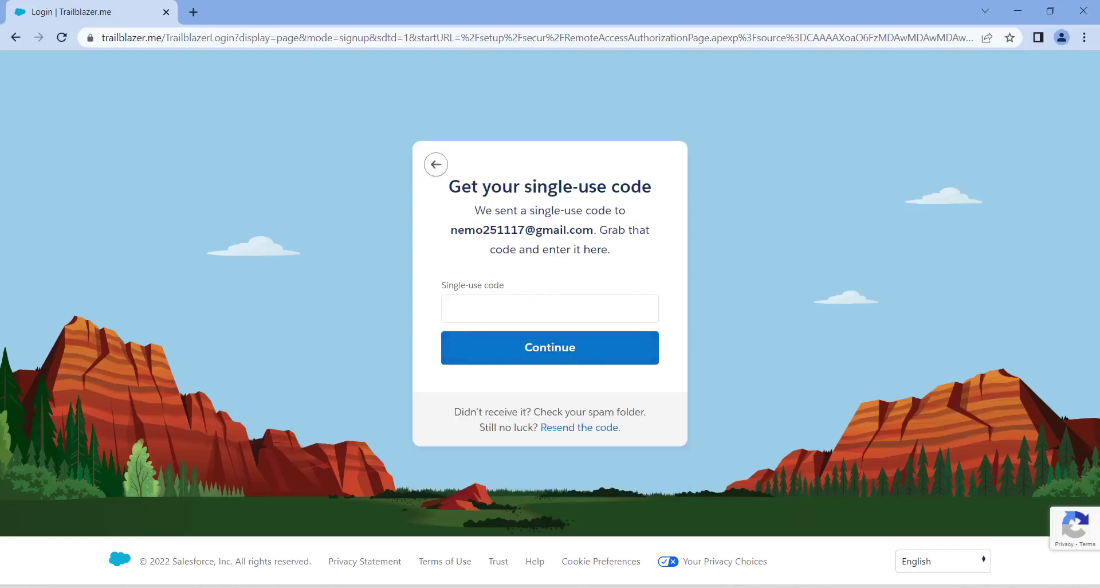
click(549, 309)
drag(593, 230, 451, 230)
click(549, 308)
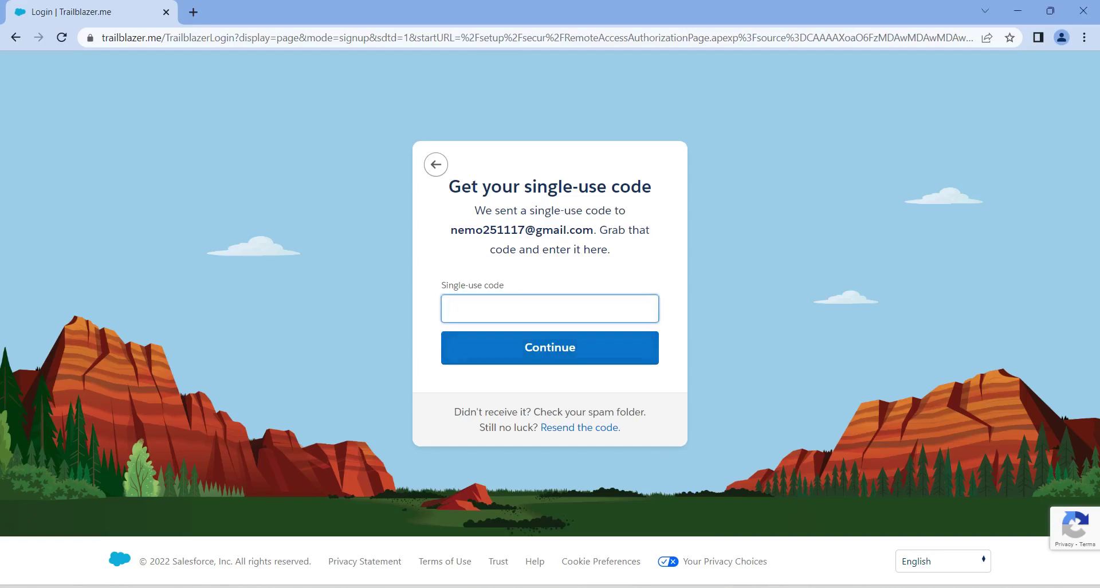
key(Tab)
key(Return)
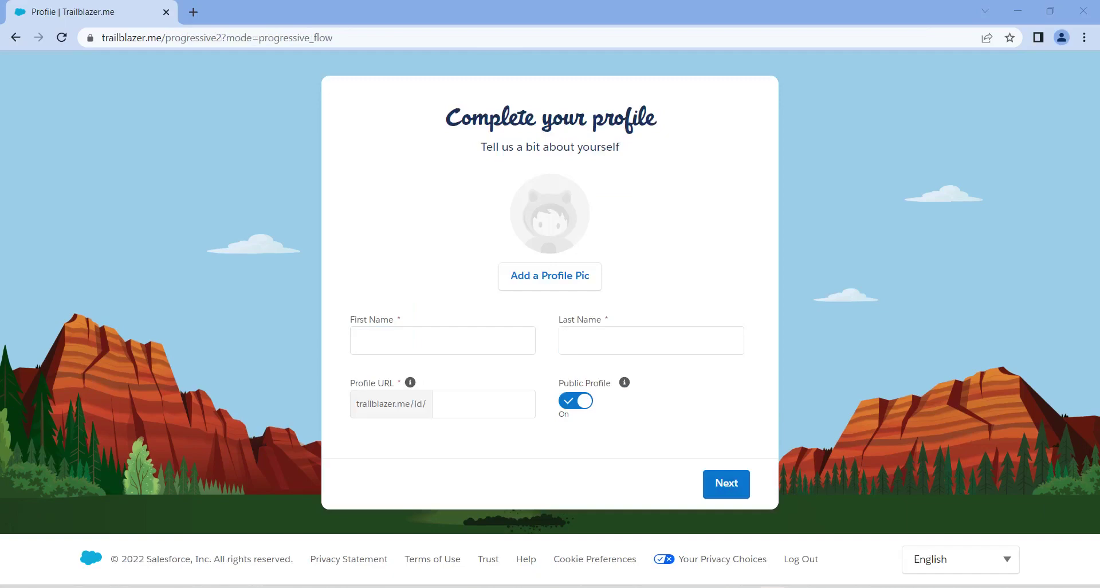
Enter the user's first name and last name in the profile form.
click(442, 340)
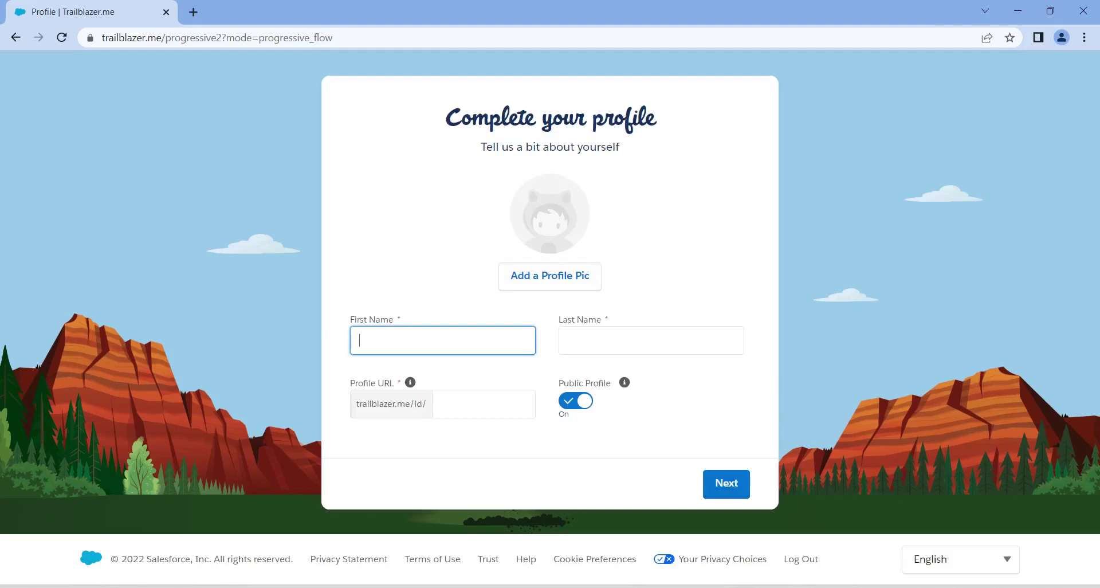
text(nemo)
click(650, 340)
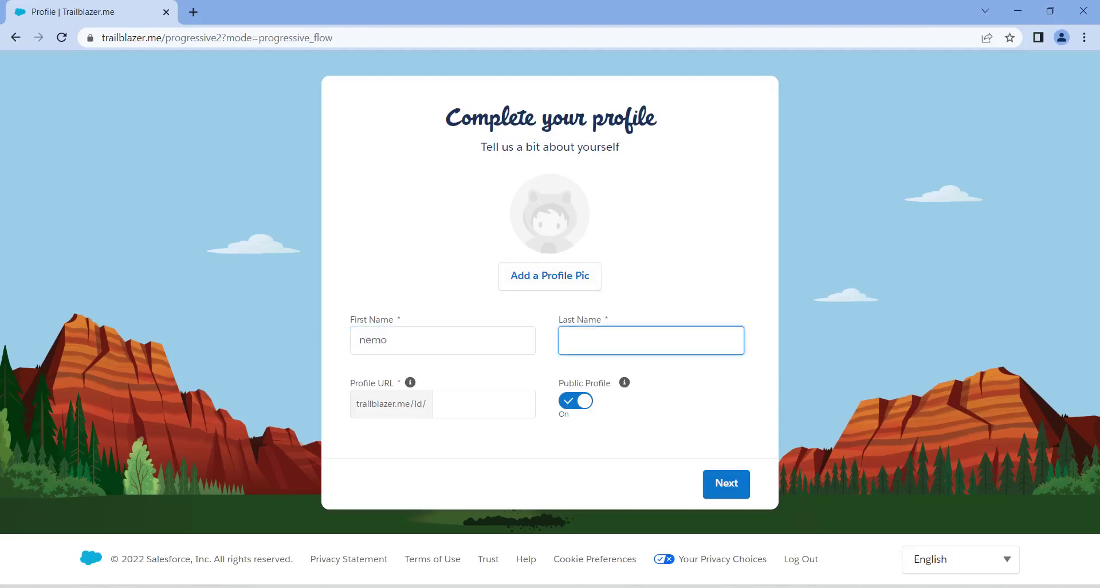
text(candy)
Enter a profile URL, adding digits when it's taken, and proceed with Next.
click(483, 403)
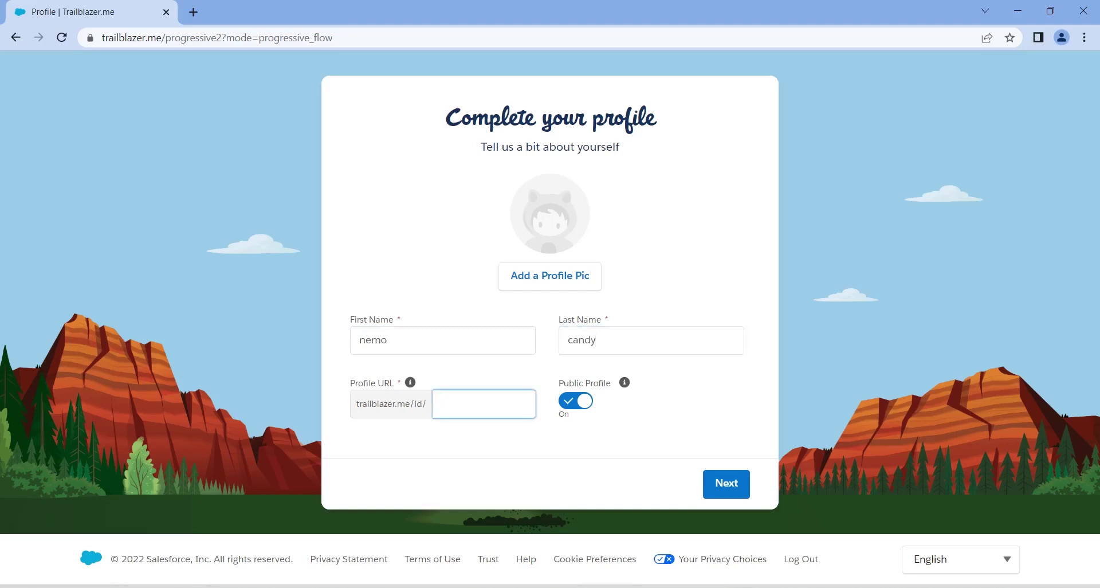
text(nemo)
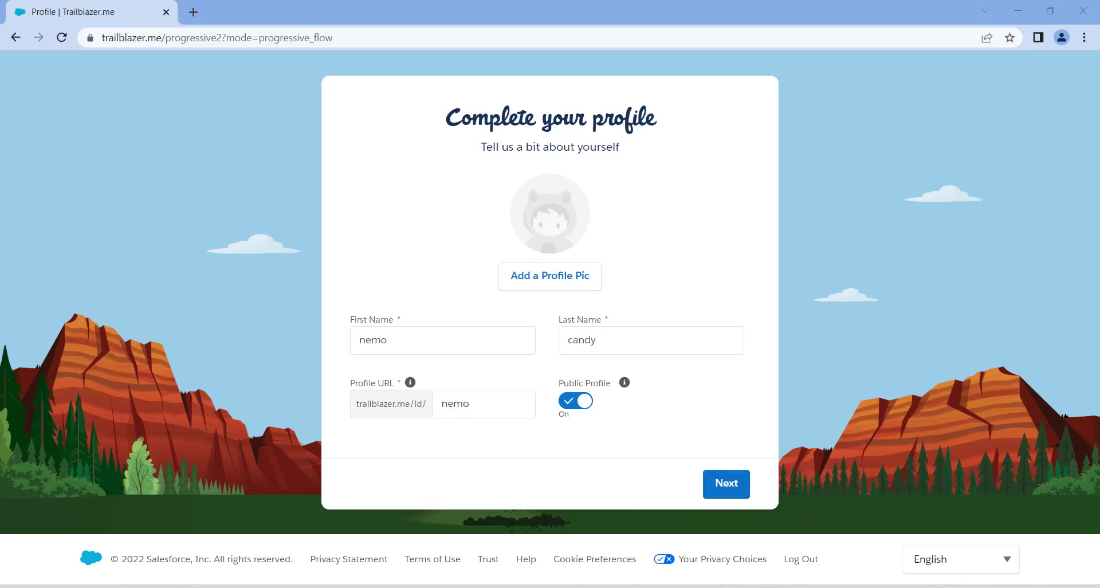
click(725, 483)
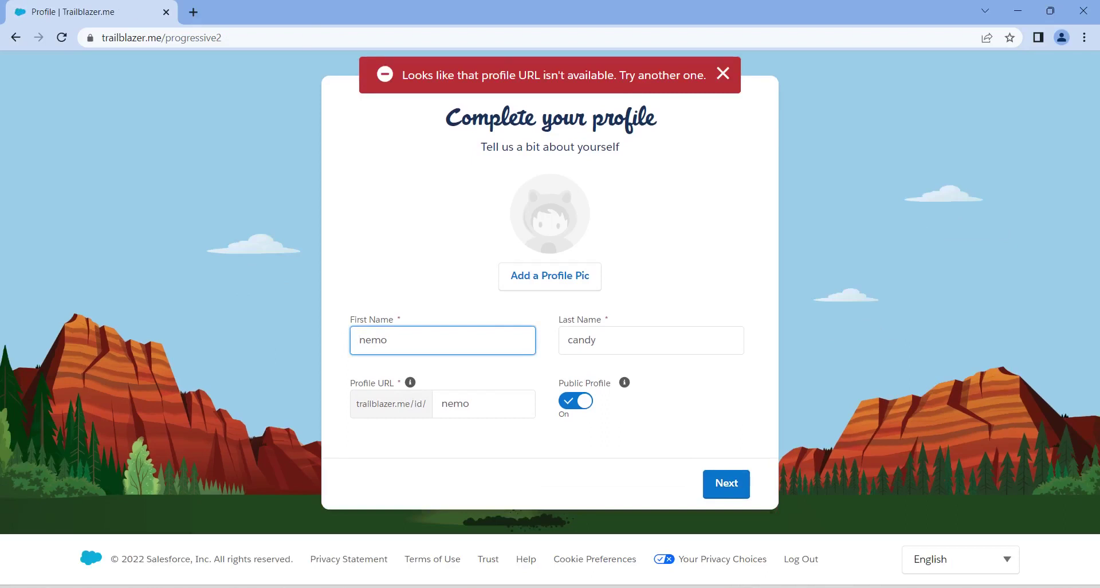
click(484, 403)
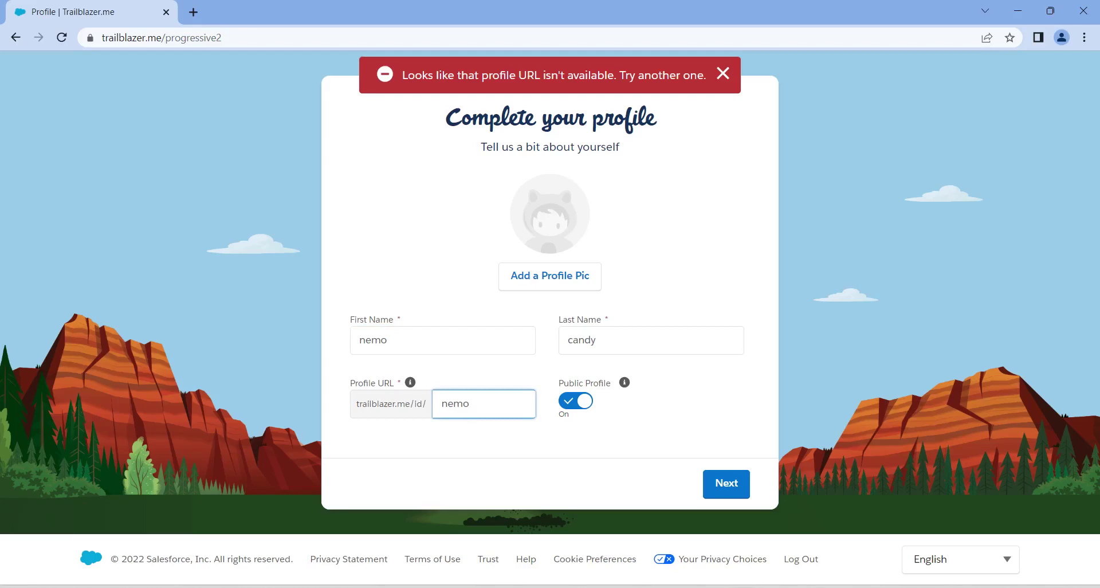
text(546)
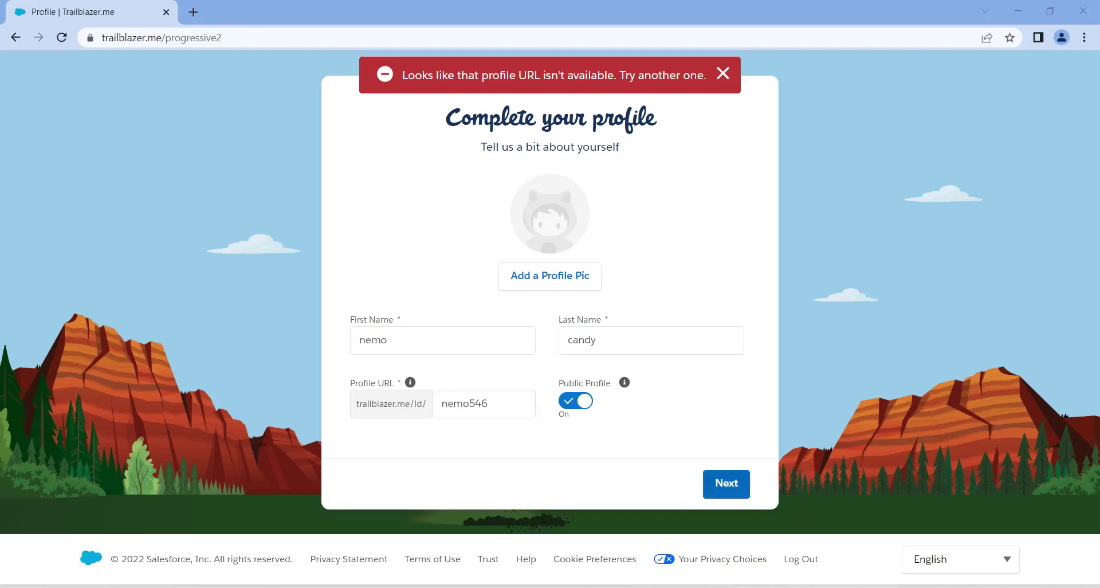
click(726, 483)
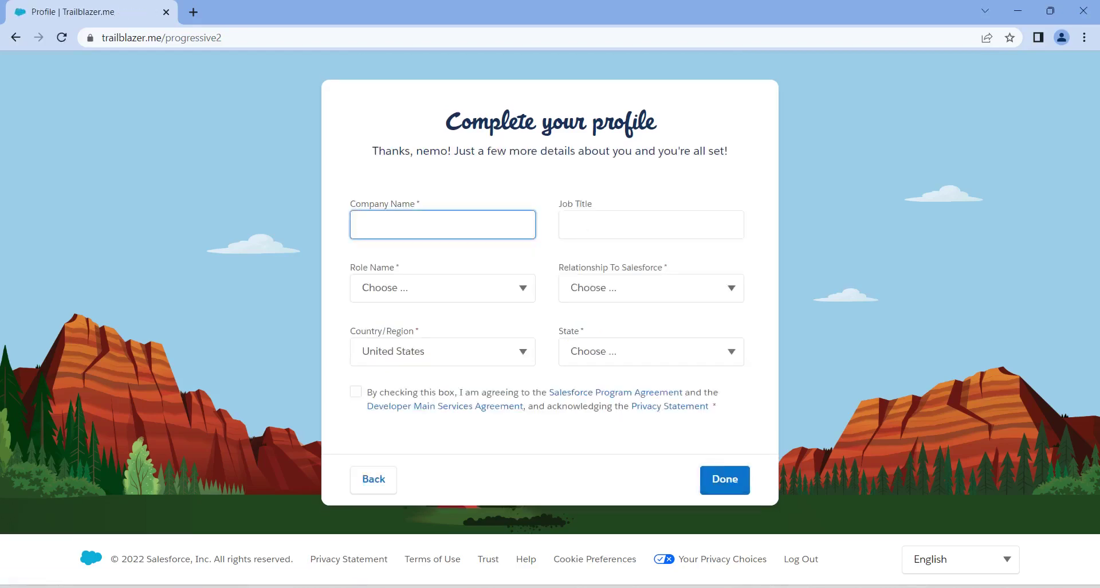
Enter company 'abc' and job title 'developer'.
text(abc)
click(651, 225)
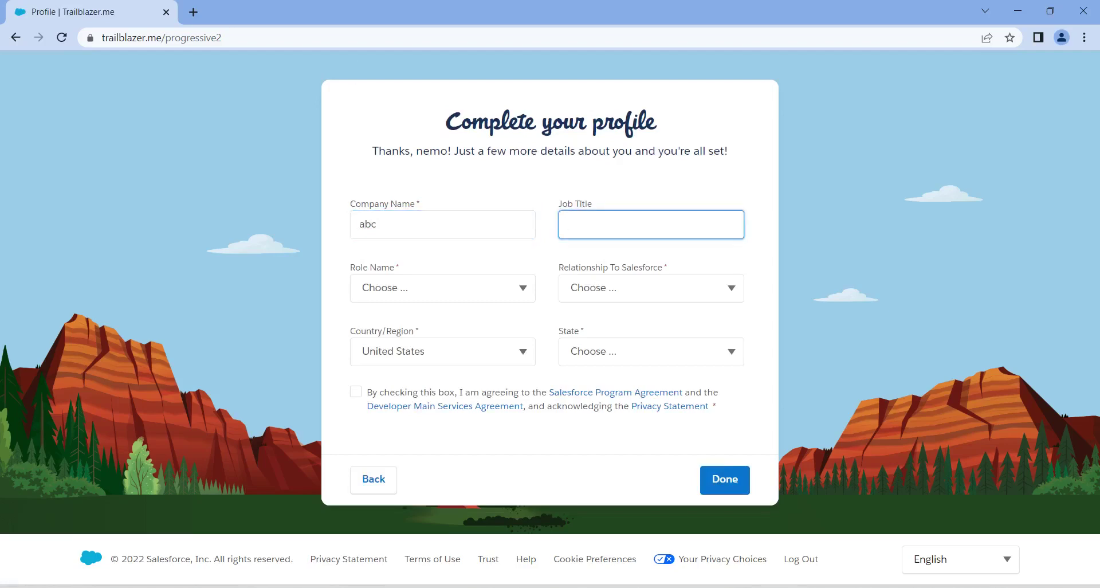
text(developer)
Set the role to Marketer and the relationship to Salesforce to Partner.
key(Tab)
key(alt+Down)
key(Down)
key(Down)
key(Down)
key(Down)
key(Down)
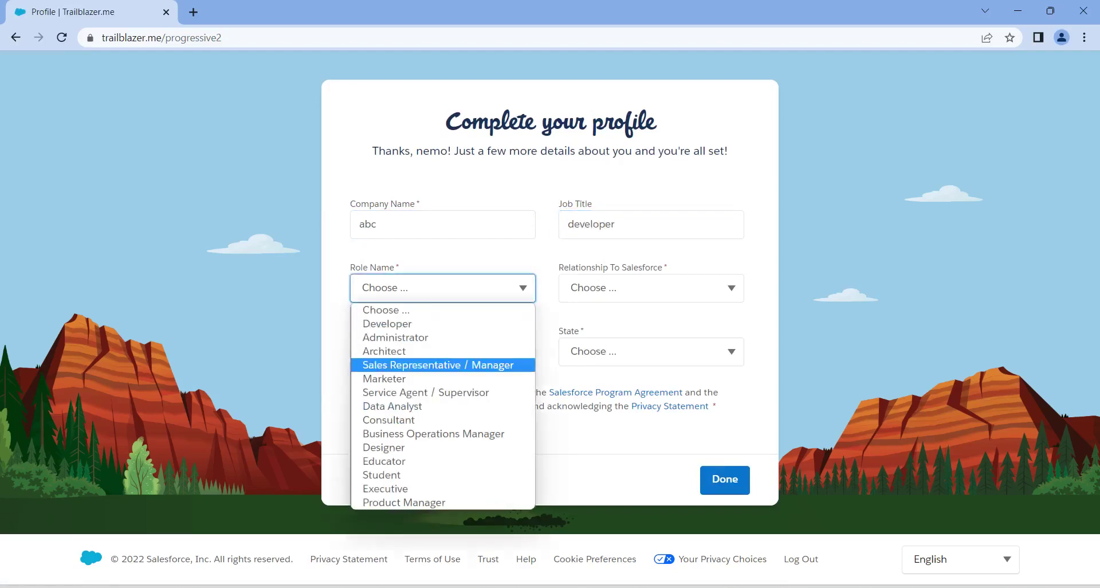
key(Return)
key(Tab)
key(alt+Down)
key(Down)
key(Down)
key(Return)
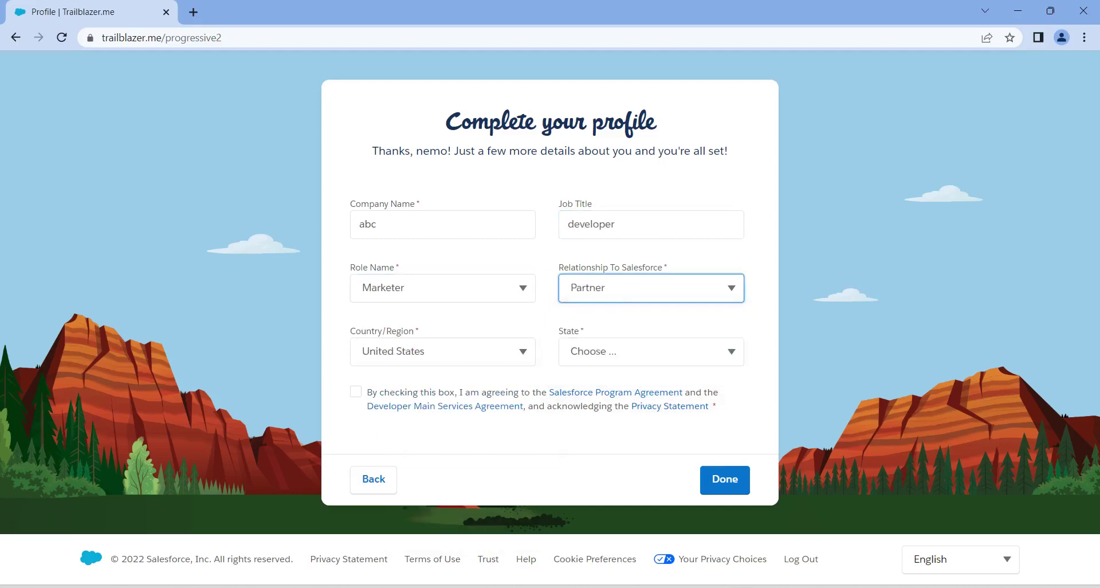
Keep United States as the country and choose District of Columbia as the state.
key(Tab)
key(alt+Down)
key(Up)
key(Up)
key(Up)
key(Up)
key(Down)
key(Down)
key(Down)
key(Down)
key(Return)
key(Tab)
key(alt+Down)
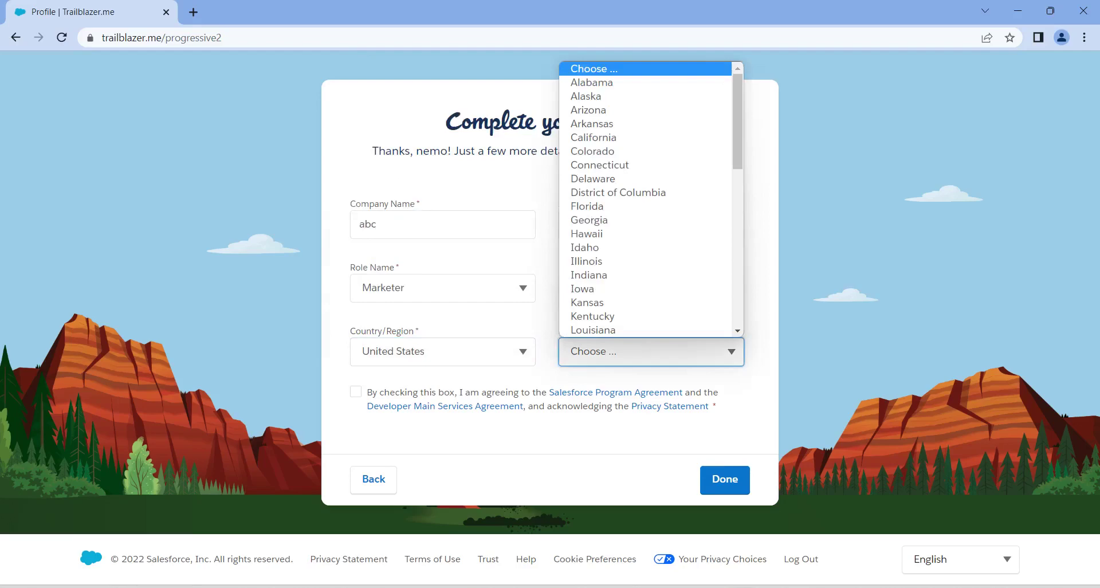
key(Page_Down)
key(Up)
key(Up)
key(Up)
key(Down)
key(Down)
key(Down)
key(Escape)
key(alt+Down)
key(i)
key(Up)
key(Up)
key(Up)
key(Up)
key(Return)
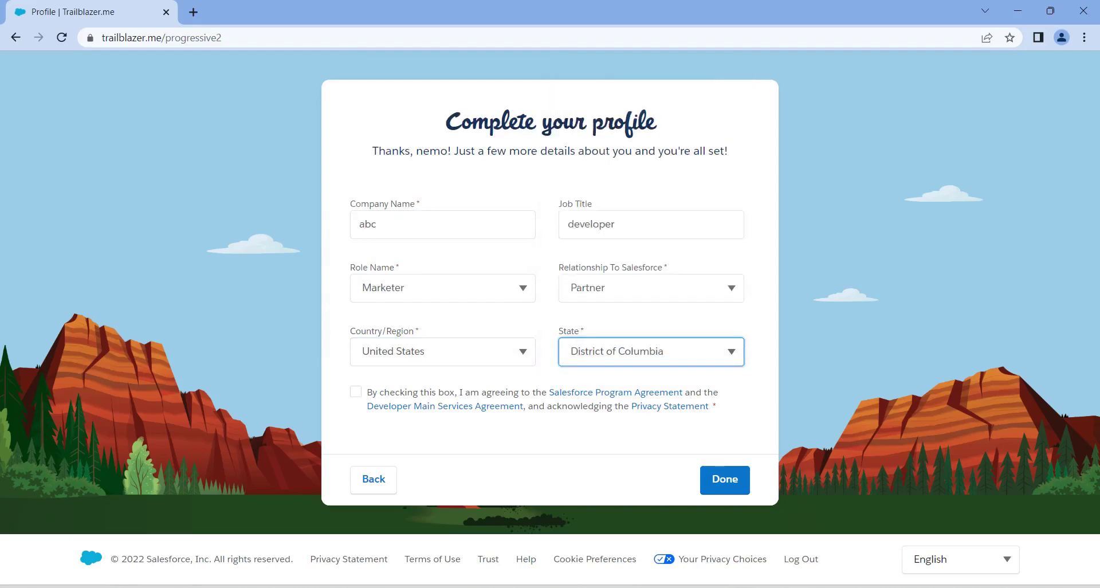
Accept the Salesforce Program Agreement and submit the profile form with Done.
key(Tab)
key(space)
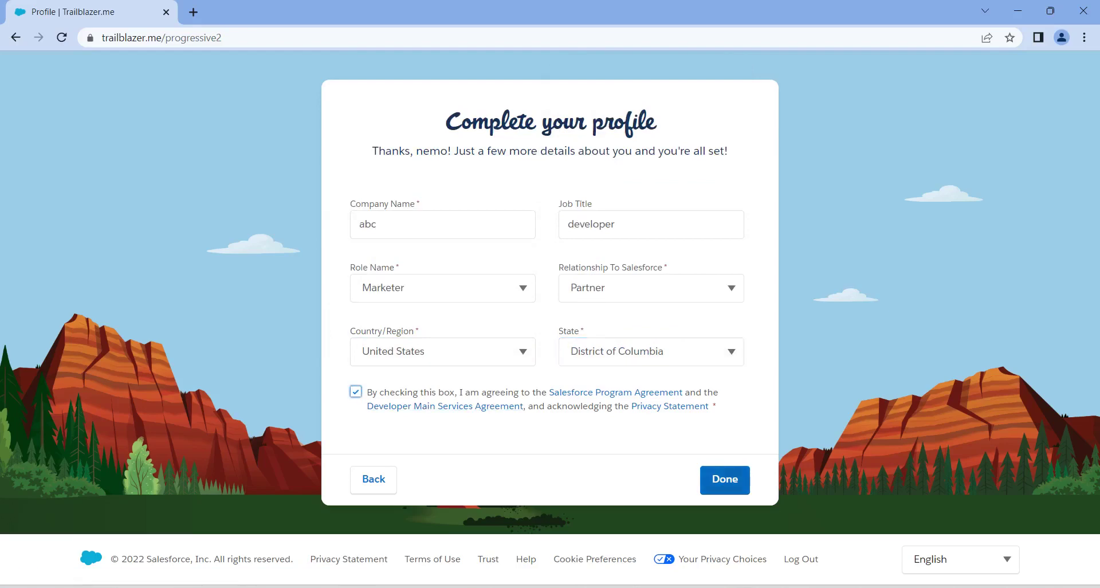
click(725, 479)
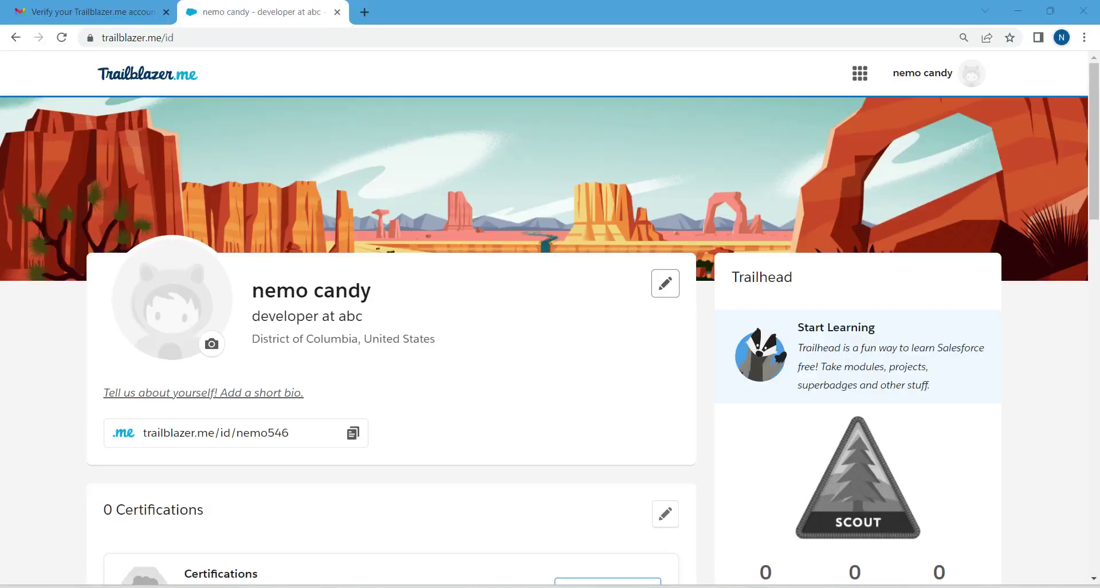
Scroll down through the new profile's sections and back up to the top.
scroll(550, 315, down, 10)
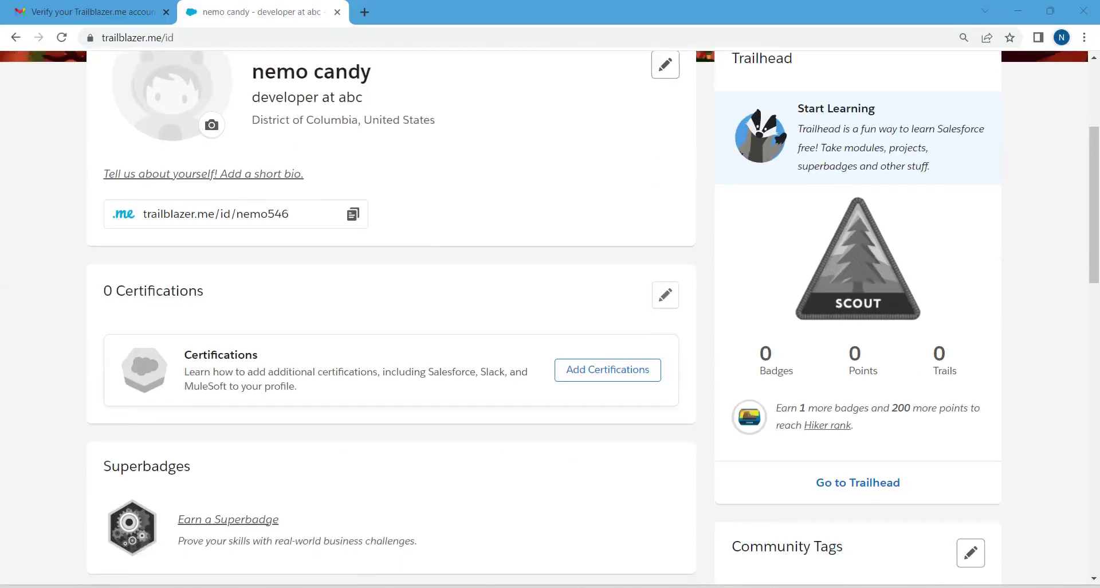
scroll(550, 315, down, 10)
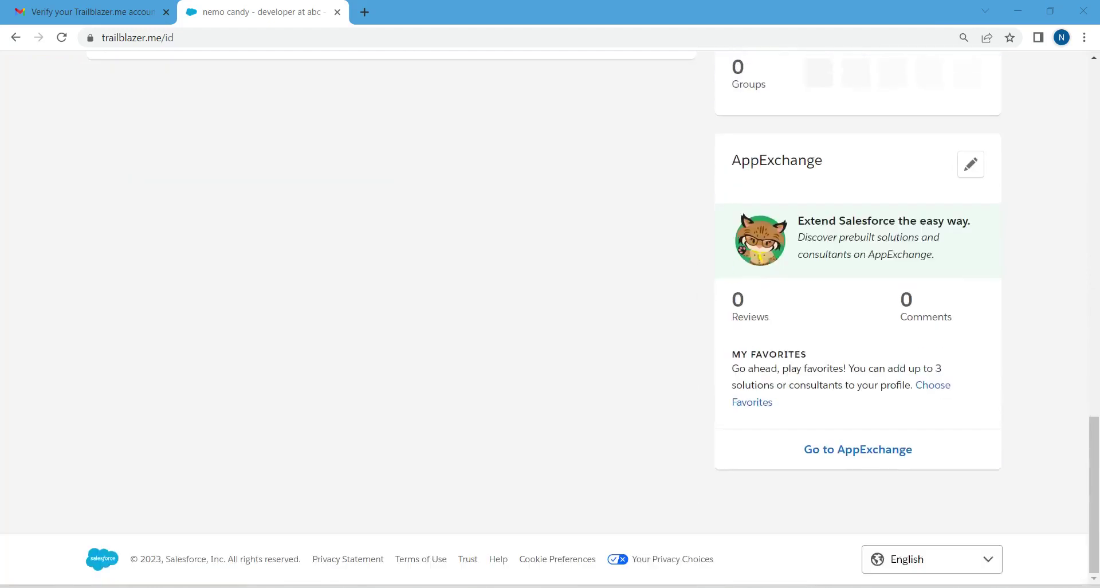
scroll(550, 315, up, 20)
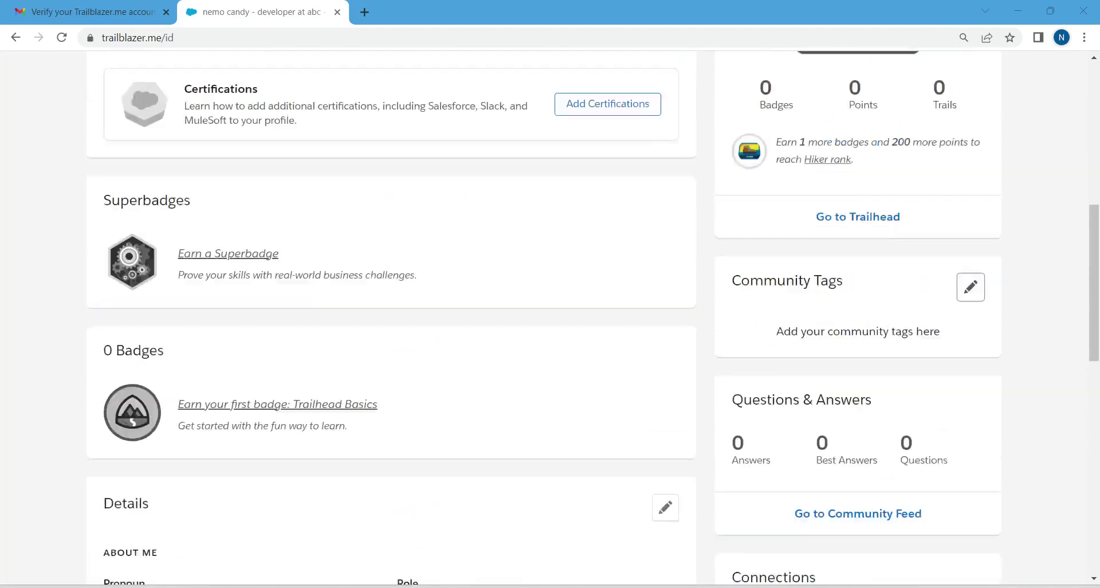
scroll(549, 315, up, 3)
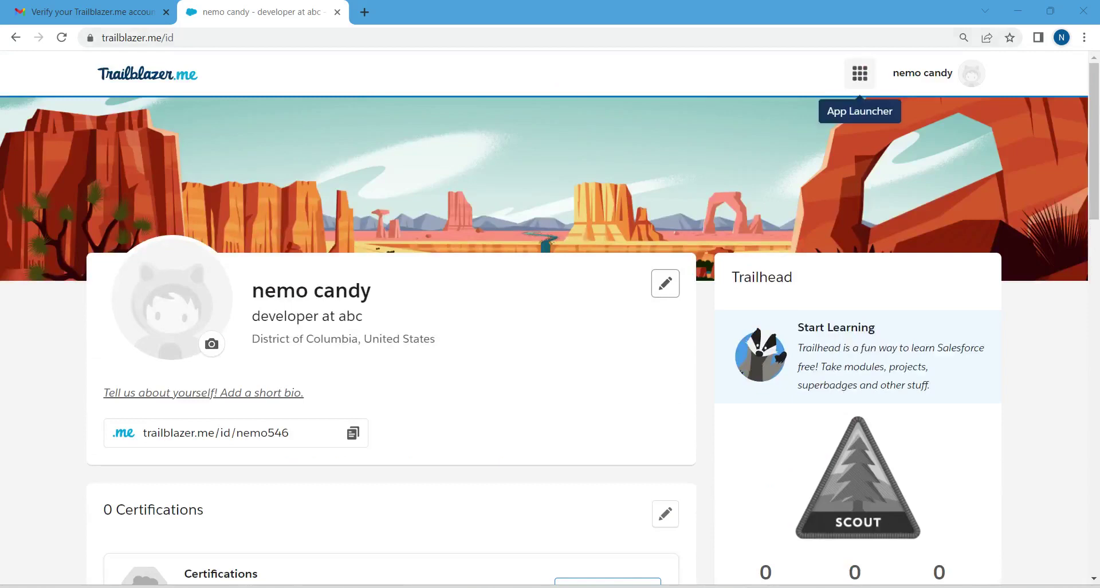
Go to Trailhead from the App Launcher and view the Modules catalogue's Newest sort options.
click(859, 73)
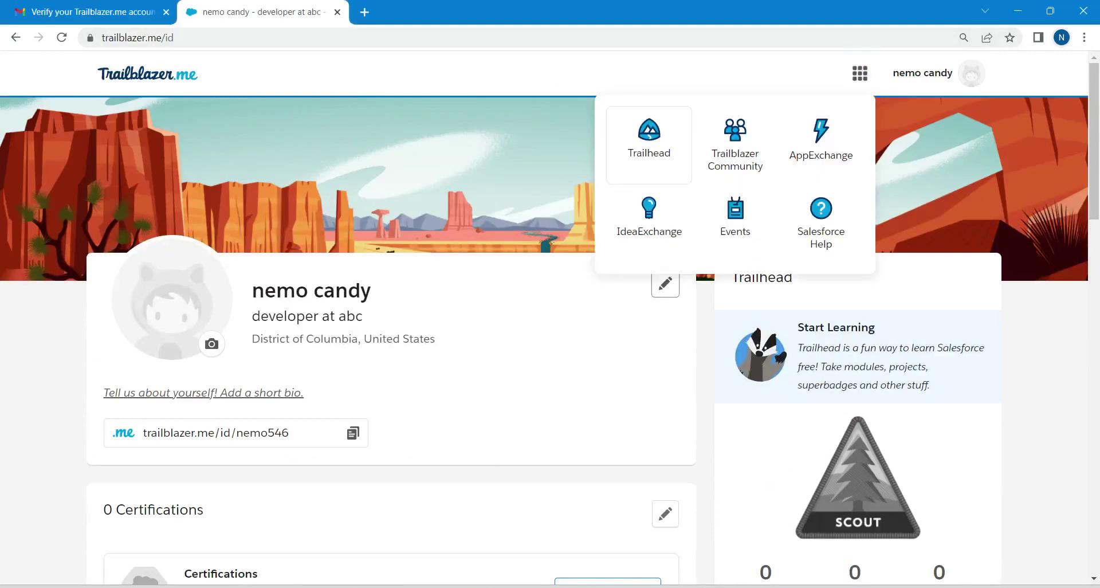
click(649, 143)
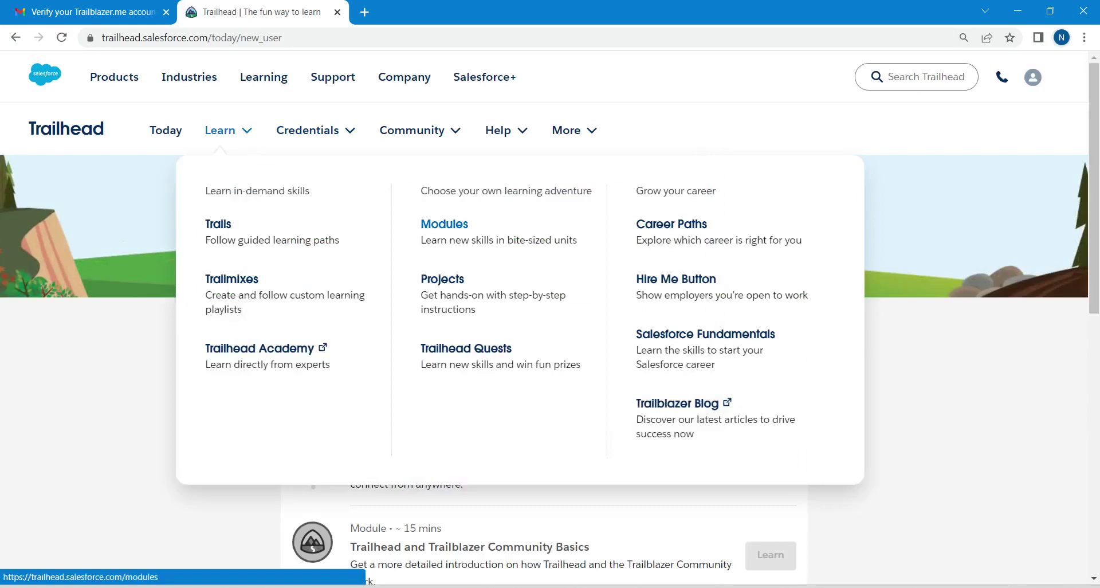
click(444, 223)
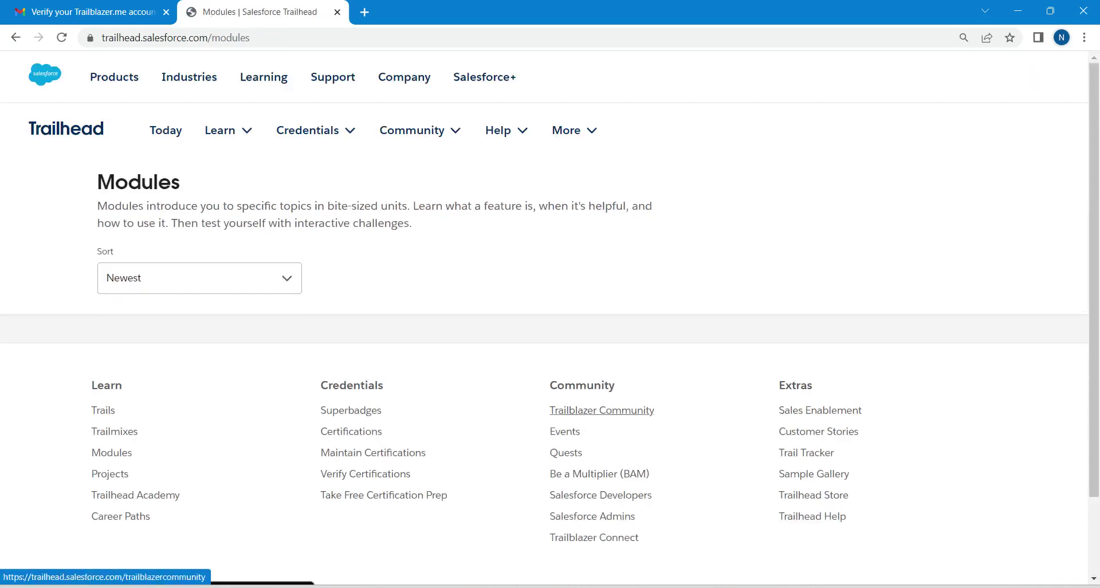
click(200, 277)
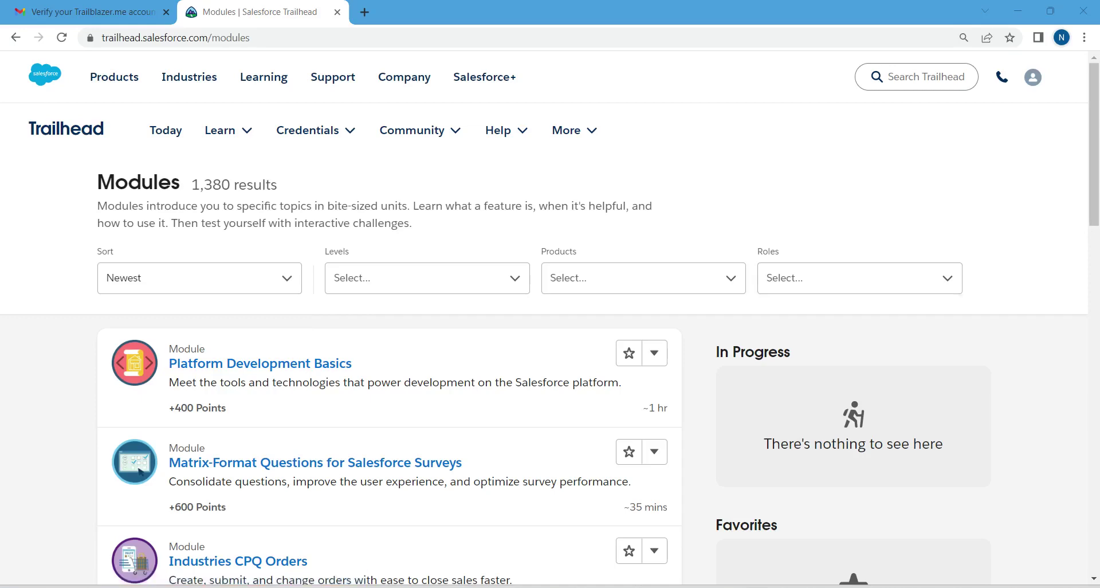
click(1032, 77)
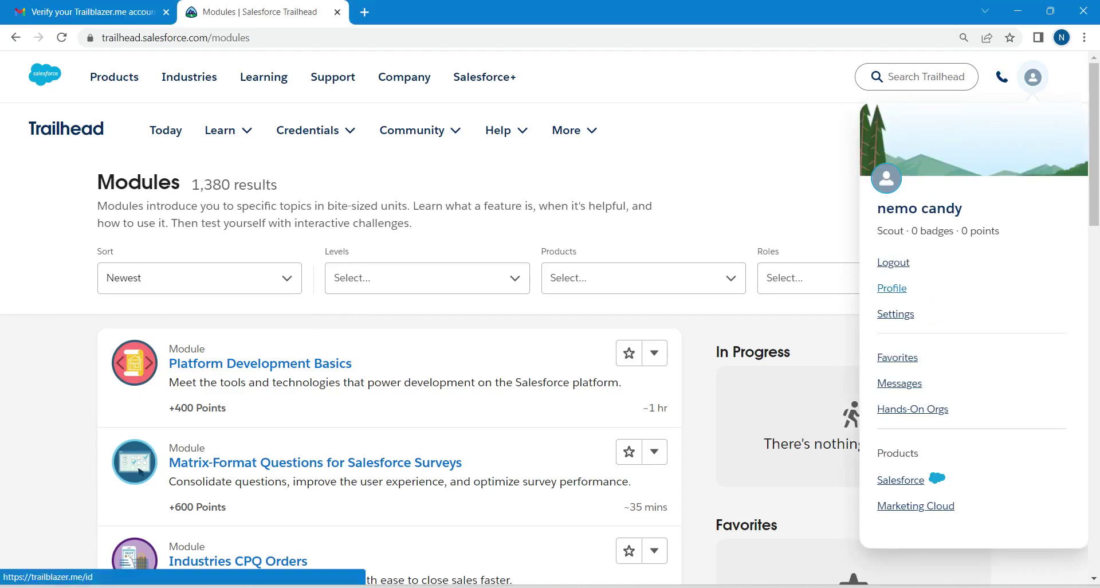
Choose Profile from the avatar menu and copy the trailblazer.me profile URL with its copy icon.
click(891, 288)
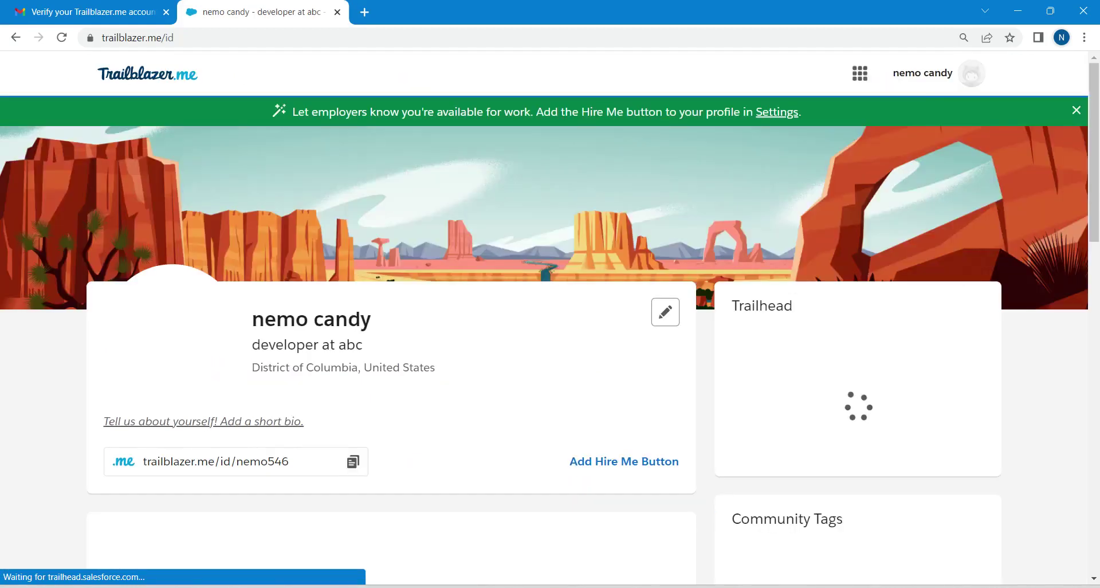
scroll(550, 315, down, 2)
scroll(549, 315, down, 4)
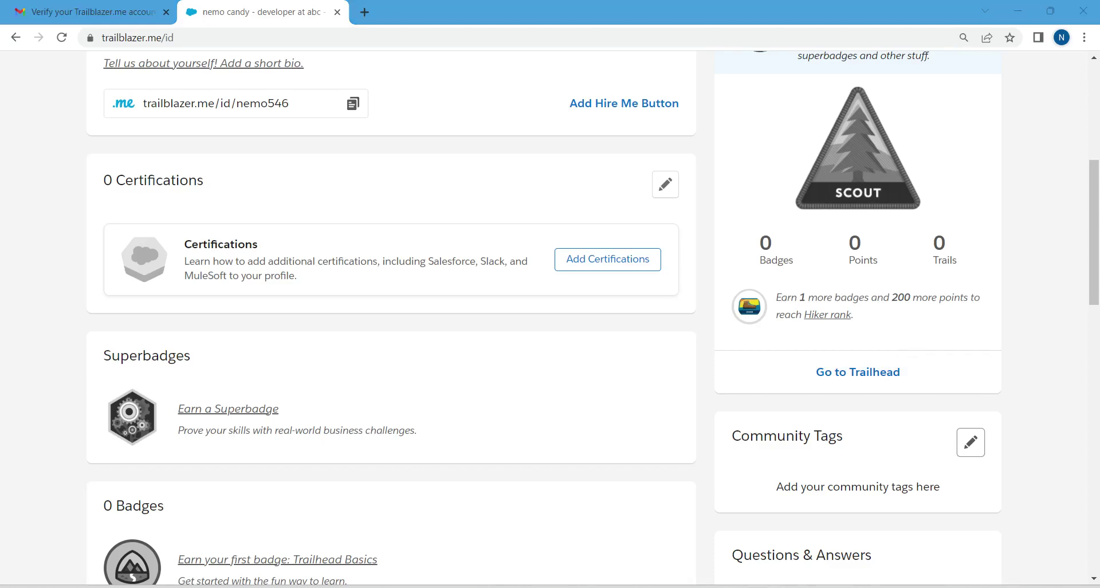
scroll(550, 315, up, 6)
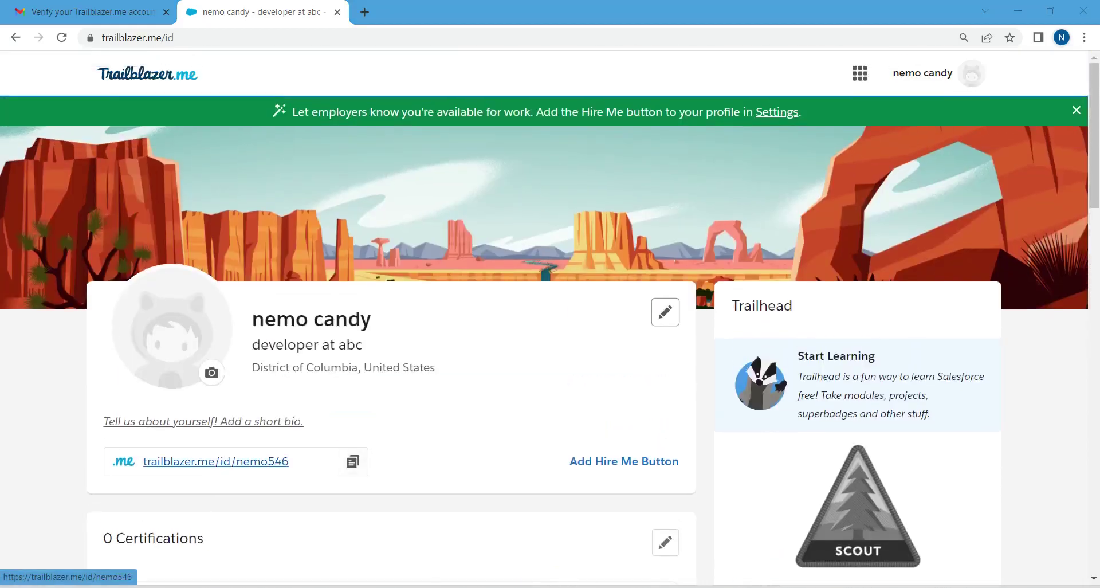
click(353, 461)
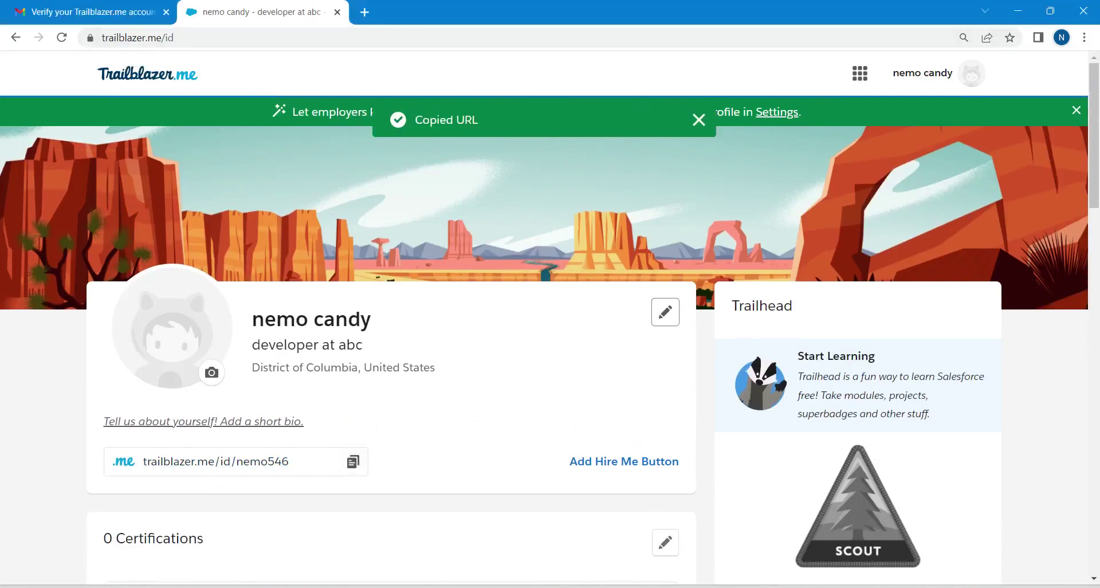